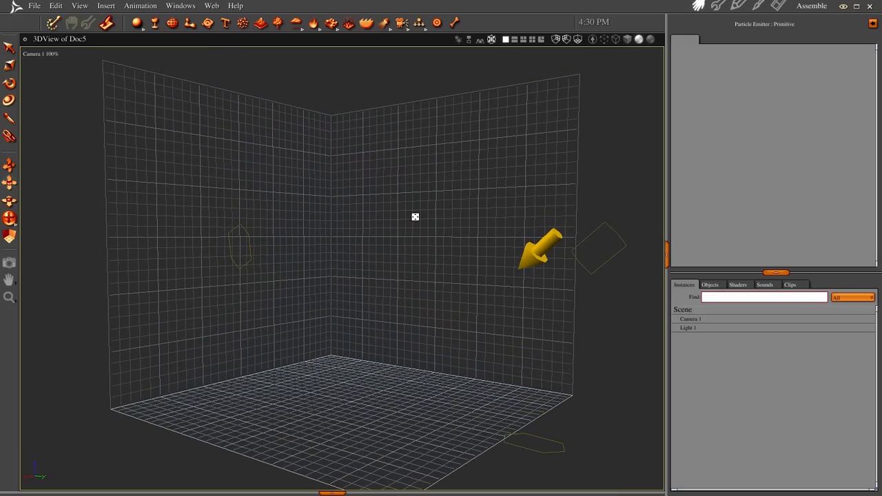
Insert a particle emitter on the floor grid of the scene and set its particle shape to Sphere
{"action": "left_click", "coordinate": [244, 22]}
{"action": "left_click", "coordinate": [351, 403]}
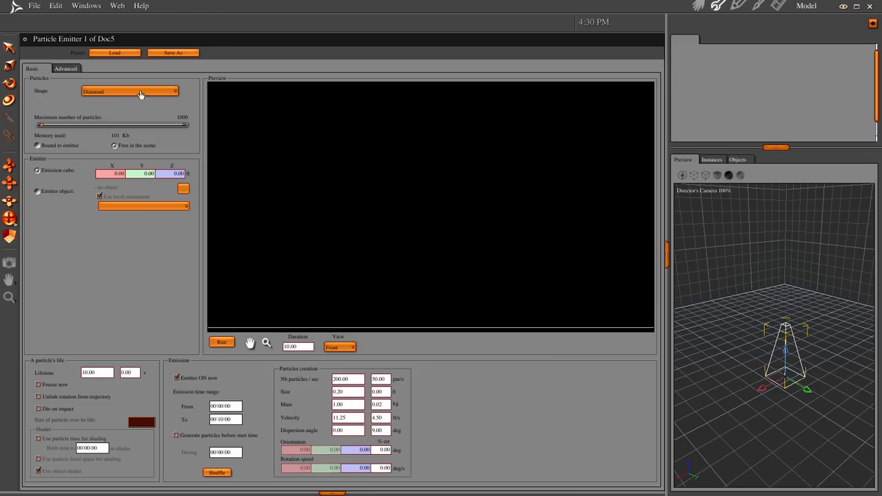
{"action": "left_click", "coordinate": [140, 92]}
{"action": "left_click", "coordinate": [138, 135]}
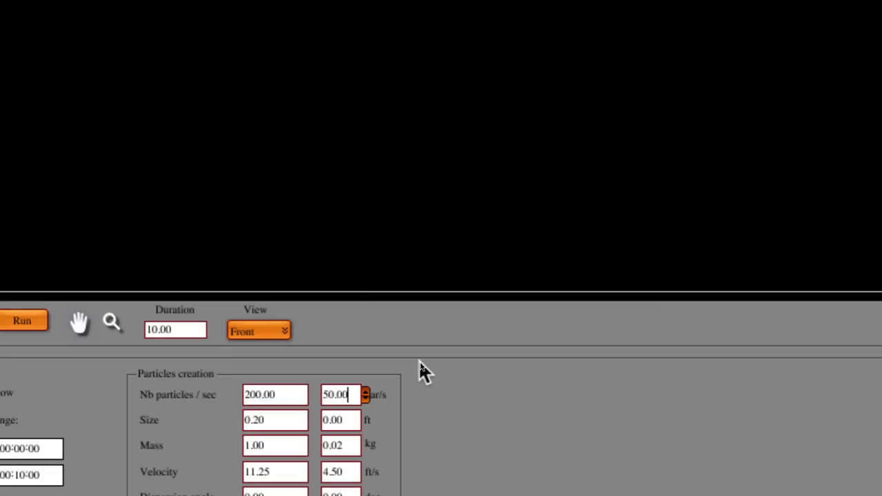
Set the variation of particles per second, size, mass, velocity and dispersion angle to 0
{"action": "key", "text": "BackSpace"}
{"action": "key", "text": "BackSpace"}
{"action": "key", "text": "BackSpace"}
{"action": "key", "text": "BackSpace"}
{"action": "key", "text": "BackSpace"}
{"action": "type", "text": "0"}
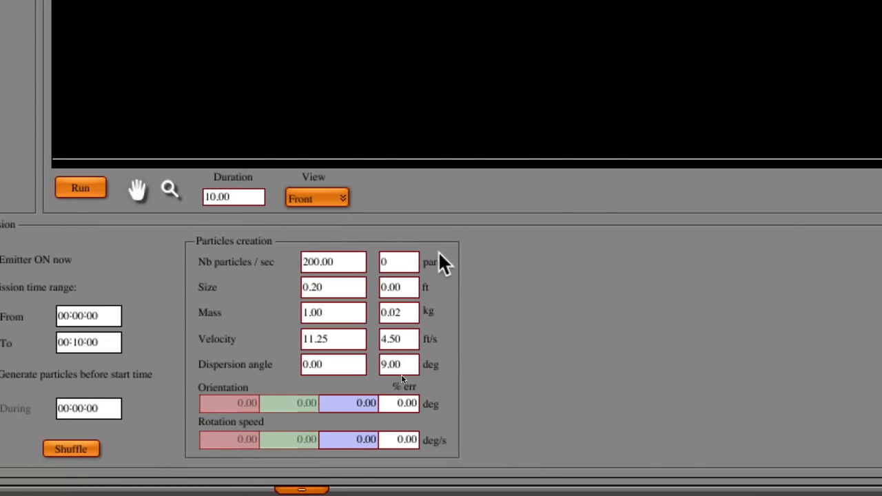
{"action": "left_click", "coordinate": [413, 287]}
{"action": "double_click", "coordinate": [442, 287]}
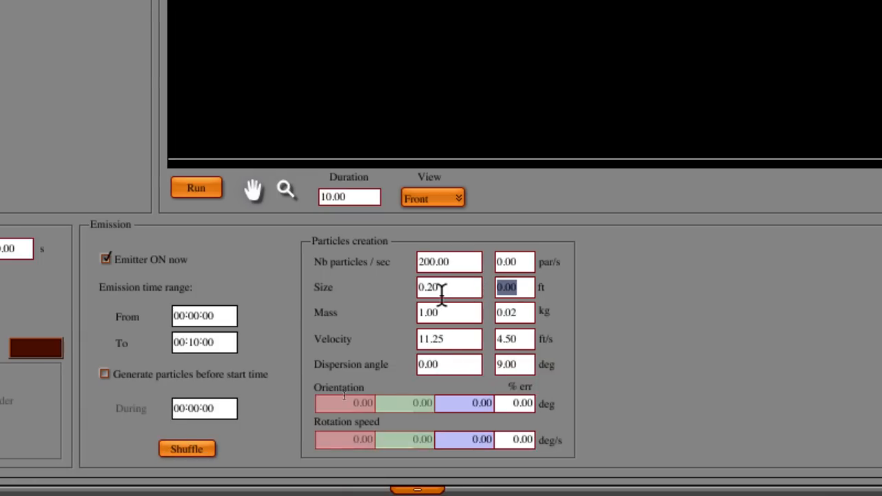
{"action": "type", "text": "0"}
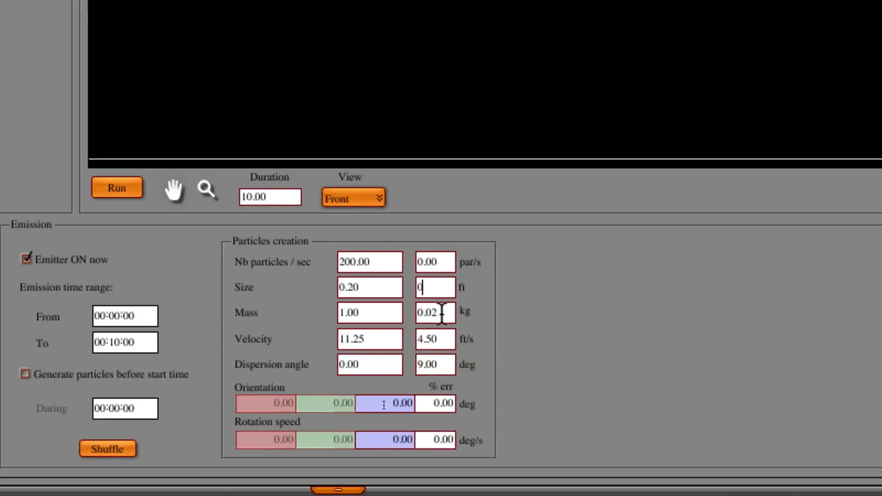
{"action": "left_click_drag", "start_coordinate": [520, 314], "coordinate": [439, 316]}
{"action": "type", "text": "0"}
{"action": "left_click_drag", "start_coordinate": [526, 339], "coordinate": [438, 364]}
{"action": "type", "text": "00"}
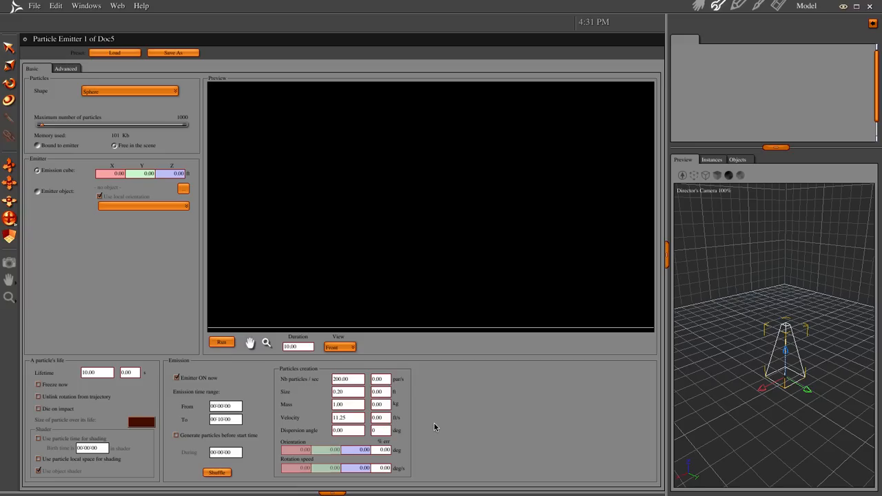
{"action": "key", "text": "Return"}
Set the number of particles per second to 20 and the particle size to 1 ft
{"action": "left_click", "coordinate": [357, 379]}
{"action": "type", "text": "50"}
{"action": "key", "text": "Return"}
{"action": "key", "text": "Tab"}
{"action": "type", "text": "1"}
{"action": "key", "text": "Return"}
Set the particle velocity to 25 ft/s and enable generating particles before the start time
{"action": "left_click", "coordinate": [348, 417]}
{"action": "type", "text": "5"}
{"action": "key", "text": "Return"}
{"action": "left_click", "coordinate": [176, 436]}
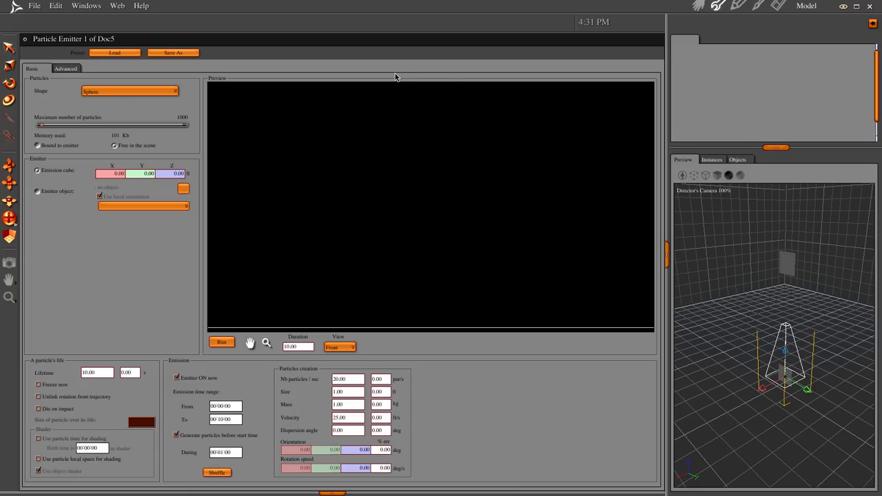
Return to the assembled scene and show the emitter's particles as Mesh in the 3D view
{"action": "left_click", "coordinate": [698, 5]}
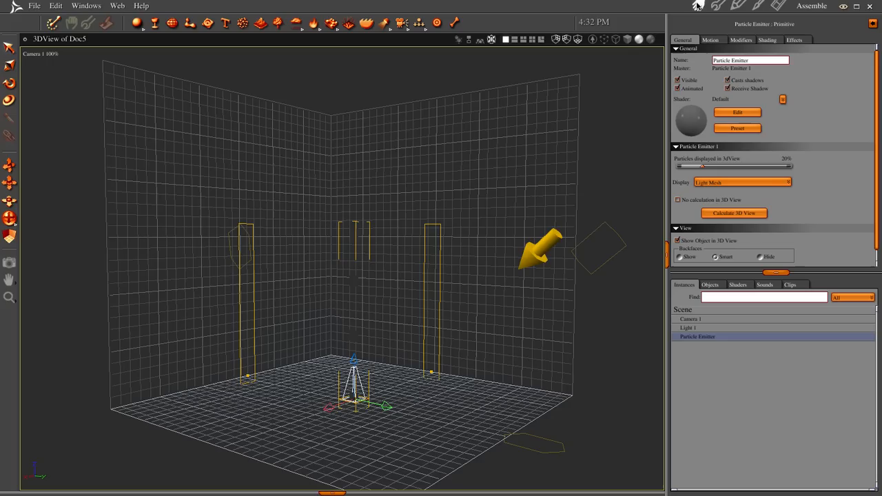
{"action": "left_click", "coordinate": [717, 187]}
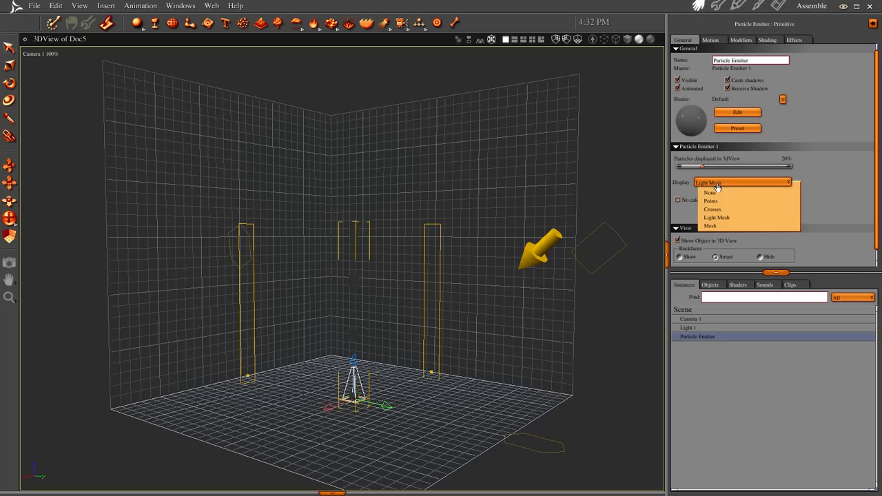
{"action": "left_click", "coordinate": [723, 226]}
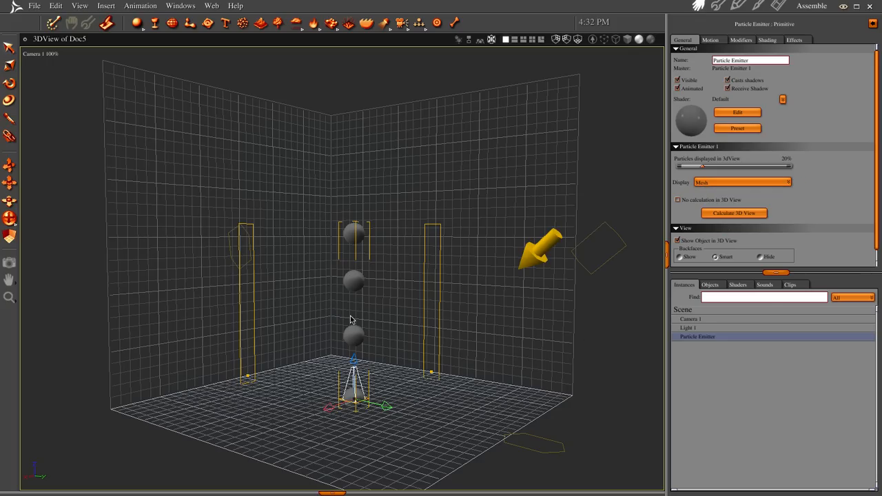
Apply the red shader from the scene's shaders to the particle emitter
{"action": "left_click", "coordinate": [741, 285]}
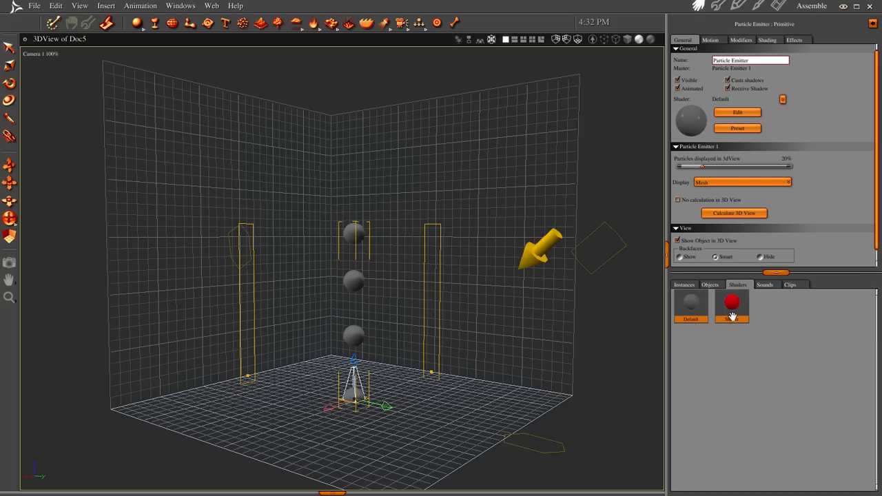
{"action": "left_click_drag", "start_coordinate": [466, 412], "coordinate": [361, 345]}
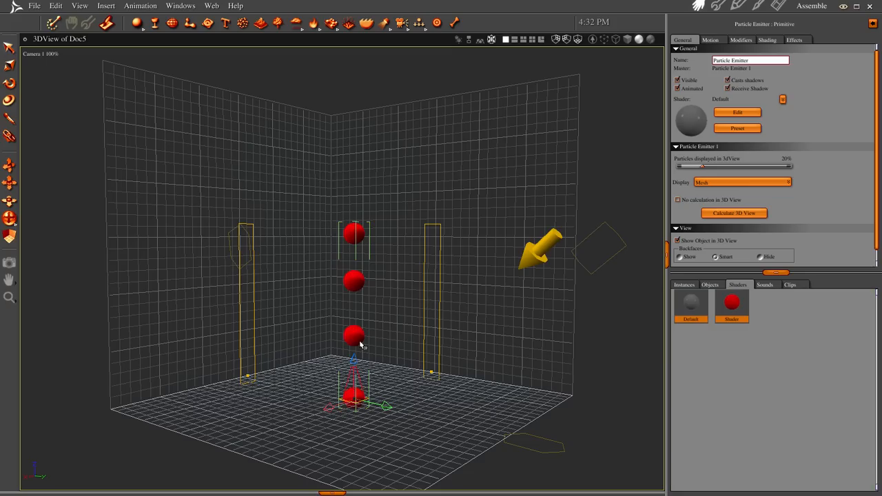
{"action": "middle_click_drag", "start_coordinate": [419, 352], "coordinate": [417, 322]}
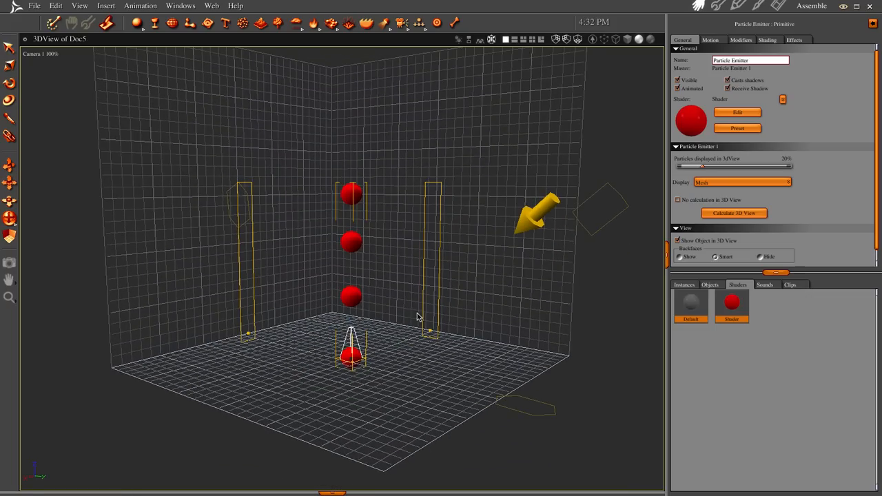
Reopen the particle emitter's advanced physics settings and set the Z component of its local gravity to 0
{"action": "left_click", "coordinate": [681, 284]}
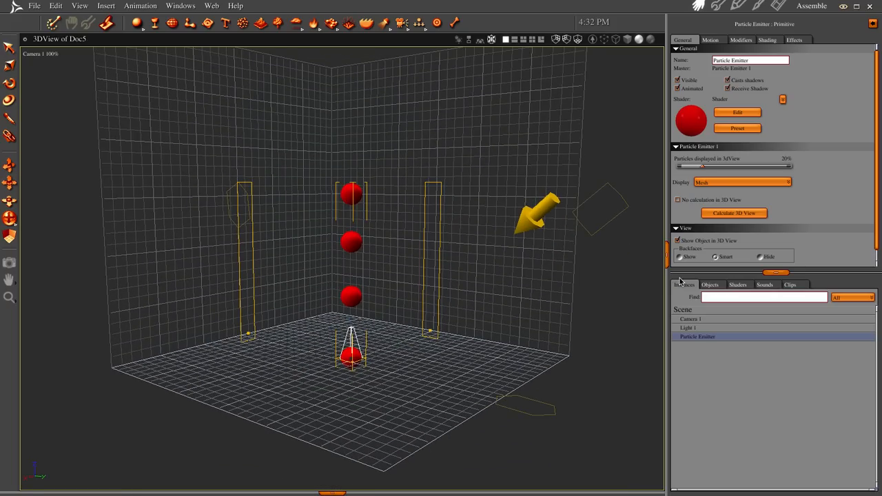
{"action": "double_click", "coordinate": [693, 338]}
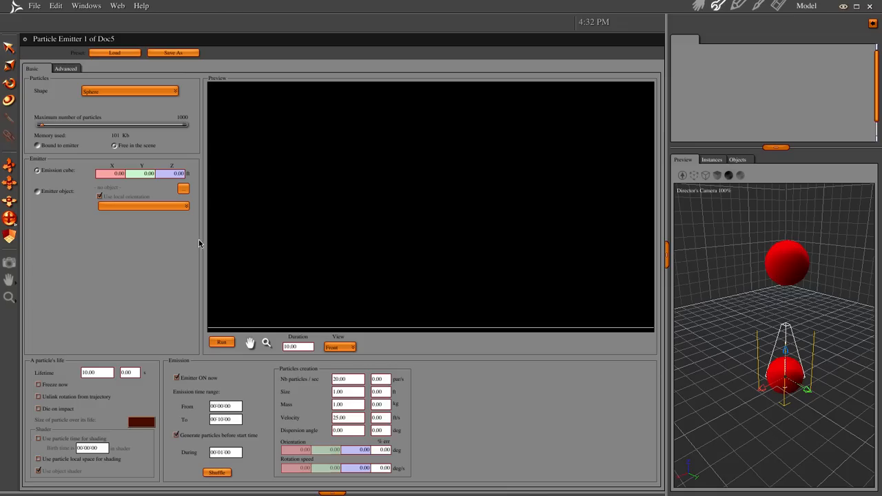
{"action": "left_click", "coordinate": [67, 70]}
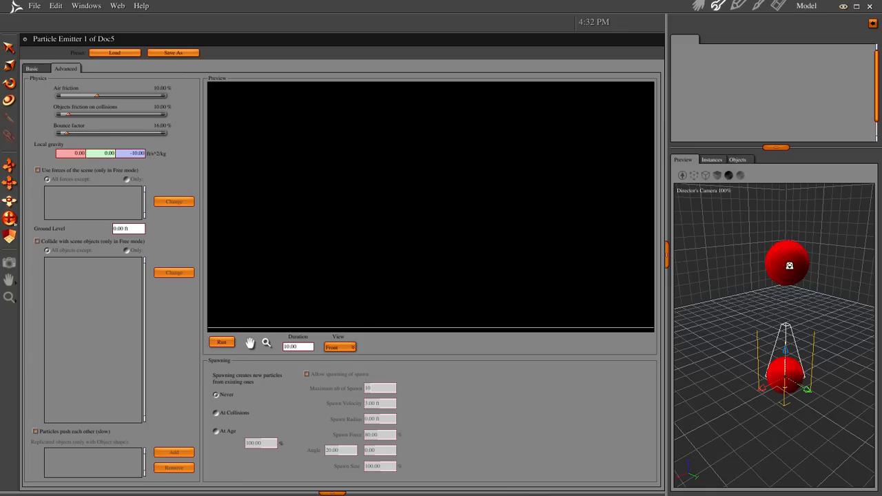
{"action": "left_click_drag", "start_coordinate": [790, 265], "coordinate": [800, 463]}
{"action": "left_click_drag", "start_coordinate": [804, 195], "coordinate": [822, 475]}
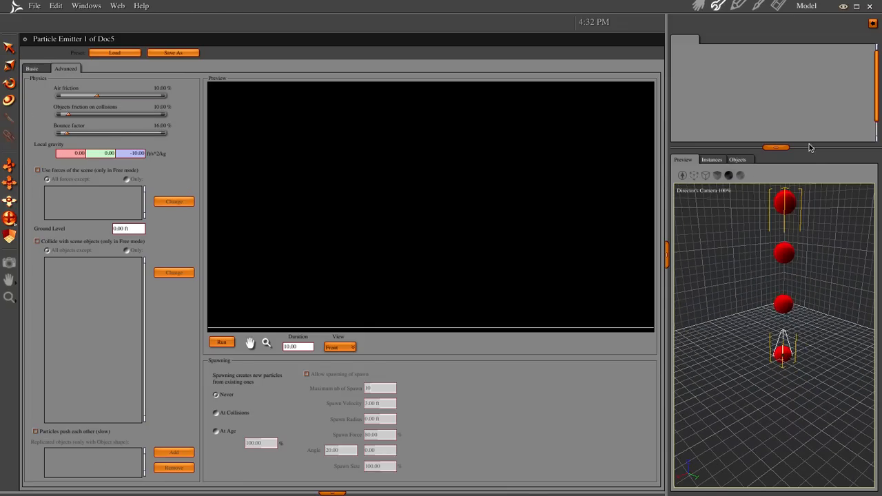
{"action": "left_click_drag", "start_coordinate": [820, 210], "coordinate": [804, 235]}
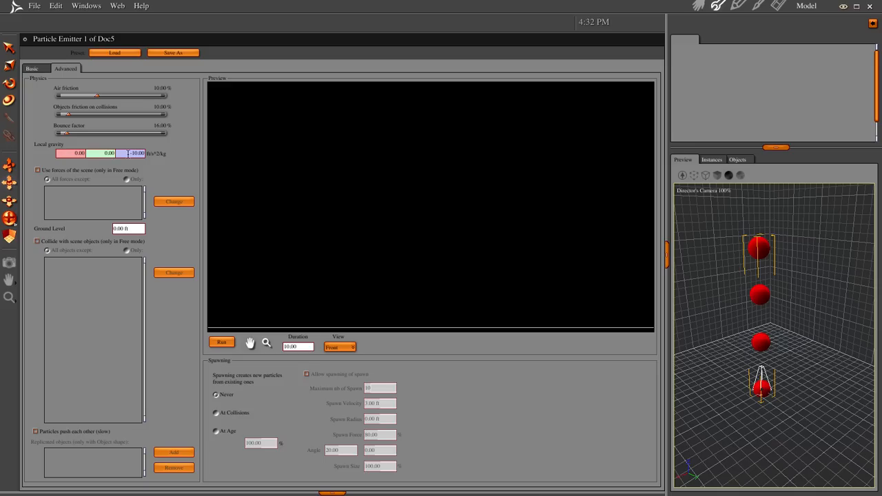
{"action": "left_click_drag", "start_coordinate": [128, 153], "coordinate": [291, 157]}
{"action": "type", "text": "0"}
{"action": "key", "text": "Return"}
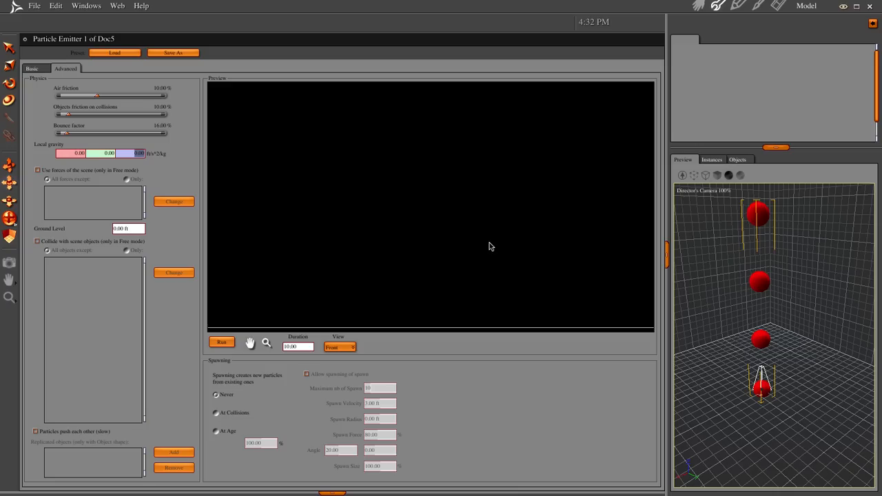
Return to the assembled scene and check the gravity settings of the scene's physics engine
{"action": "left_click", "coordinate": [698, 6]}
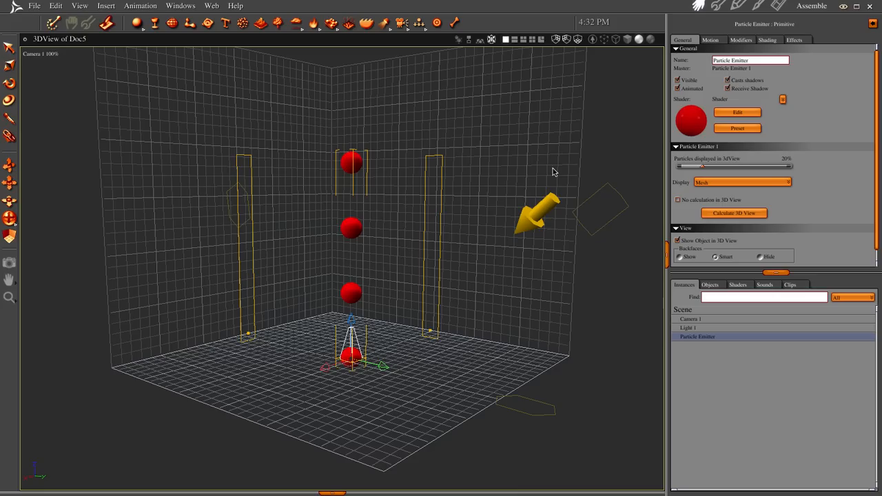
{"action": "left_click", "coordinate": [694, 311]}
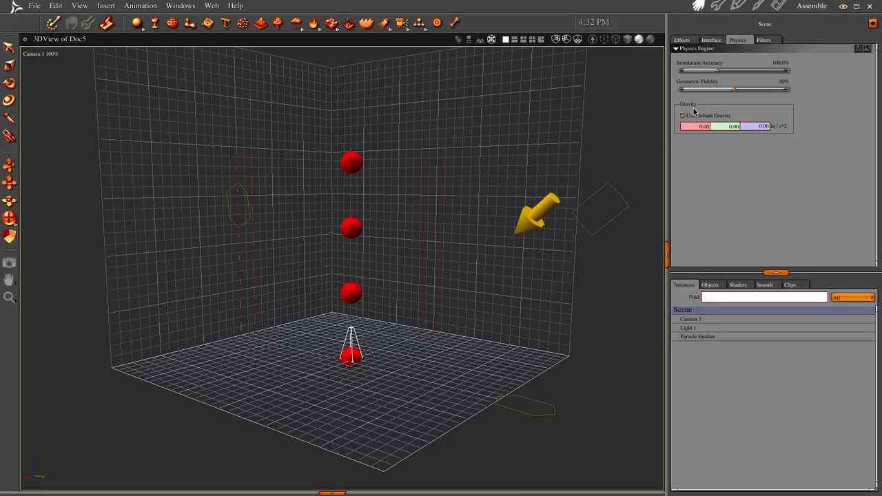
{"action": "double_click", "coordinate": [758, 126]}
{"action": "left_click", "coordinate": [683, 116]}
Open the sequencer, scrub the timeline to preview the particle motion, and rewind to the start
{"action": "left_click", "coordinate": [332, 493]}
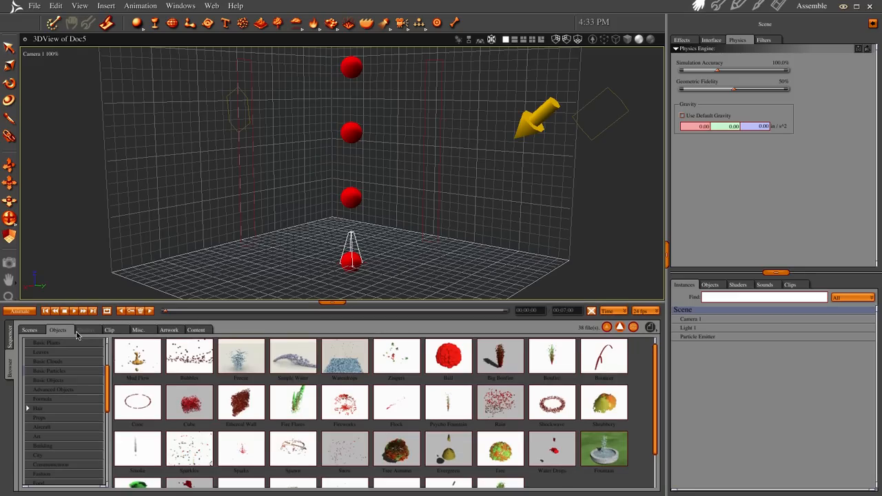
{"action": "left_click", "coordinate": [9, 337]}
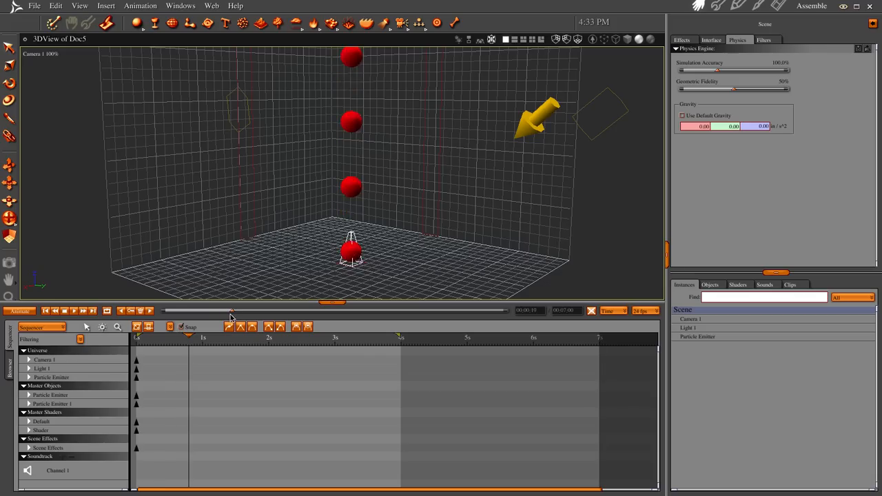
{"action": "left_click_drag", "start_coordinate": [141, 314], "coordinate": [94, 319]}
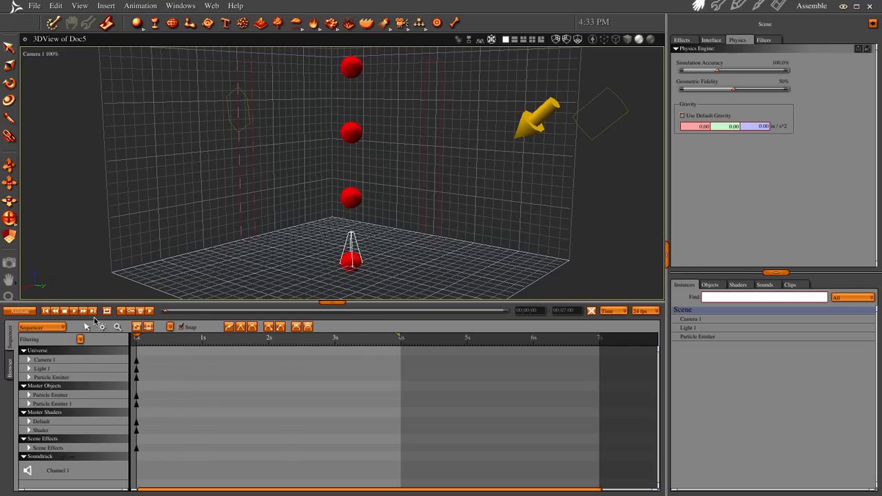
View the rendered image, return to the assembled scene and collapse the sequencer
{"action": "left_click", "coordinate": [779, 6]}
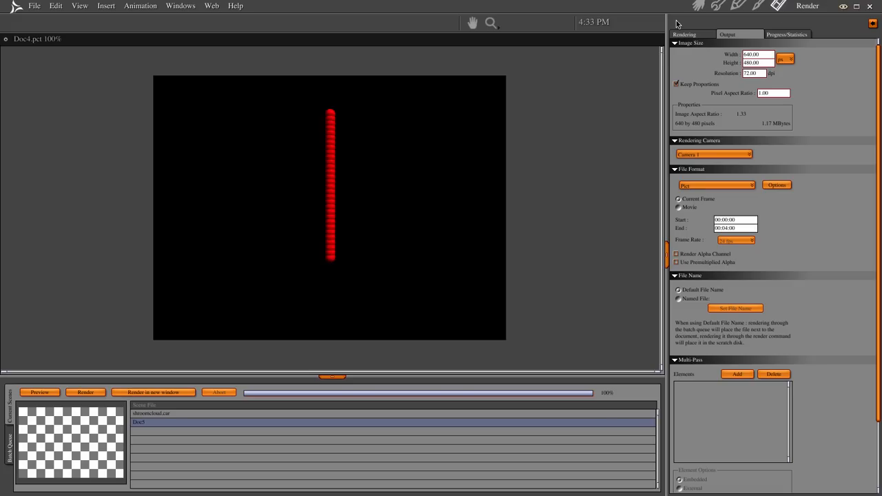
{"action": "left_click", "coordinate": [699, 5]}
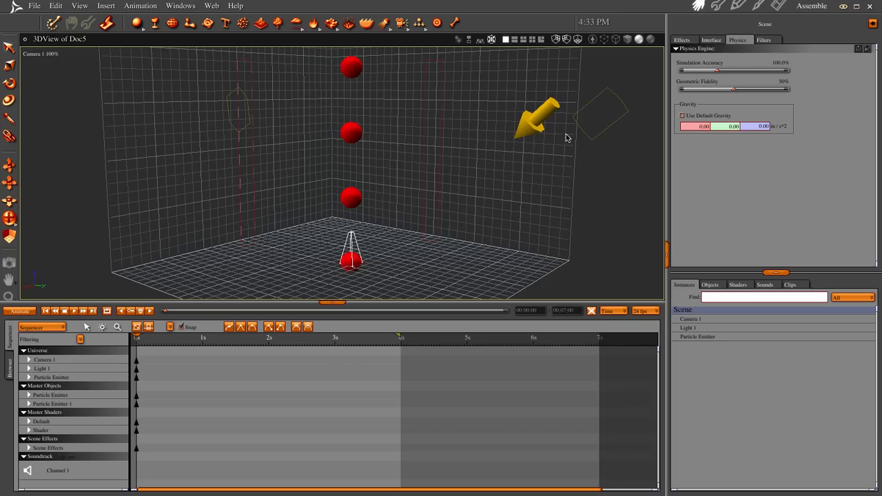
{"action": "left_click", "coordinate": [339, 302]}
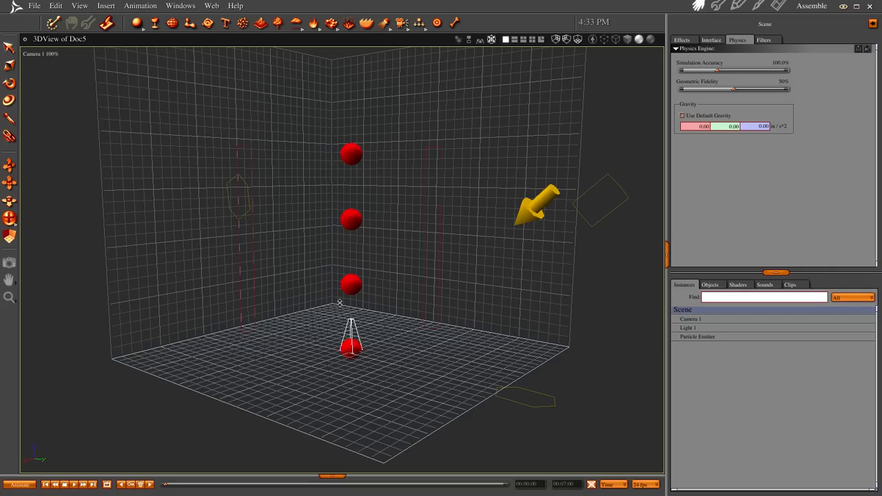
Frame the whole column of emitter particles with Camera 1, render the current frame and return to the scene
{"action": "left_click", "coordinate": [721, 338]}
{"action": "key", "text": "0"}
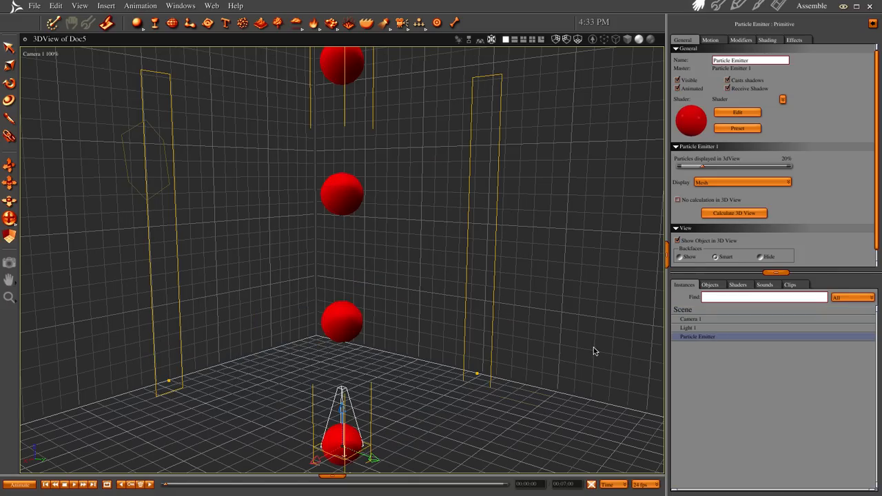
{"action": "left_click_drag", "start_coordinate": [546, 310], "coordinate": [556, 449]}
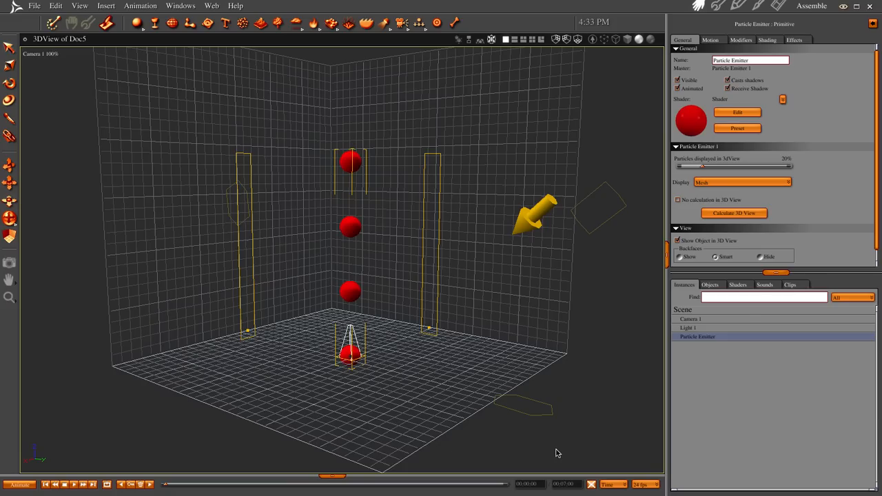
{"action": "key", "text": "ctrl+r"}
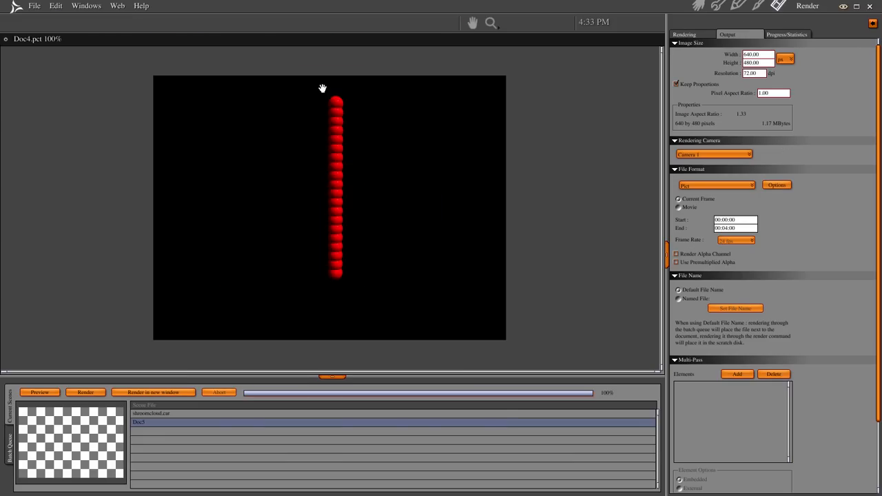
{"action": "left_click", "coordinate": [699, 6]}
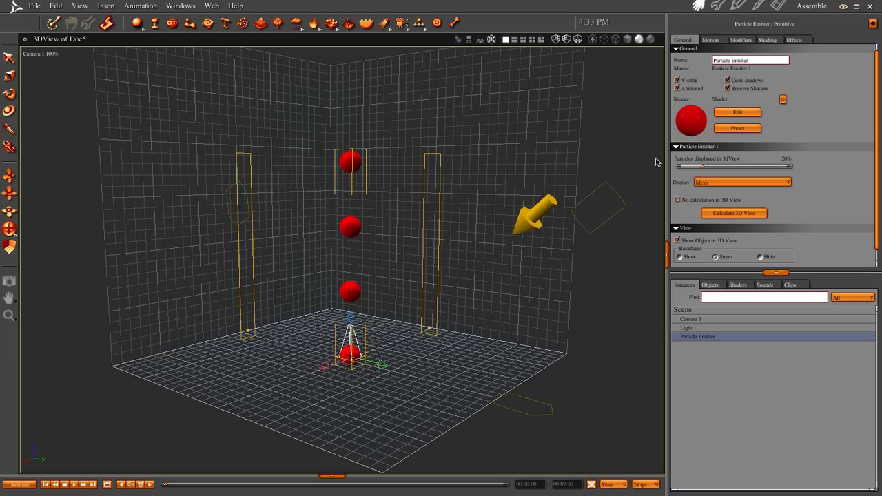
Set the emitter's particle velocity to 50 ft/s, shuffle the particles and return to the assembled scene
{"action": "double_click", "coordinate": [701, 337]}
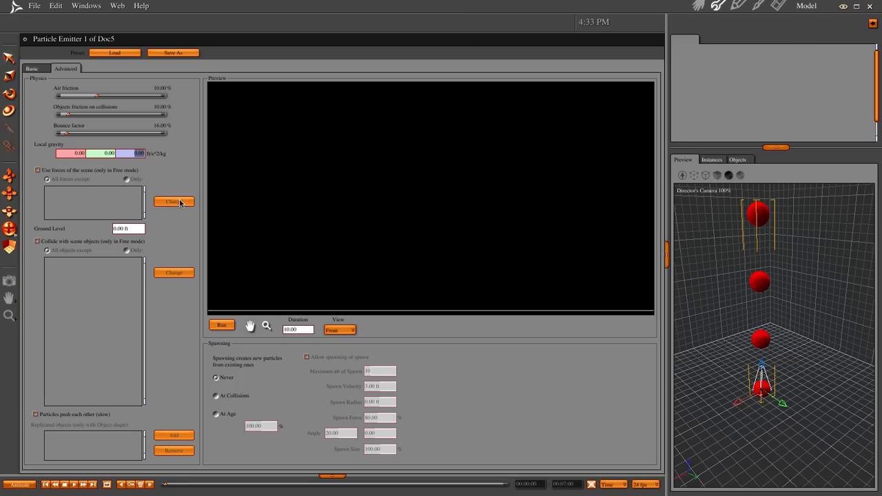
{"action": "left_click", "coordinate": [32, 68]}
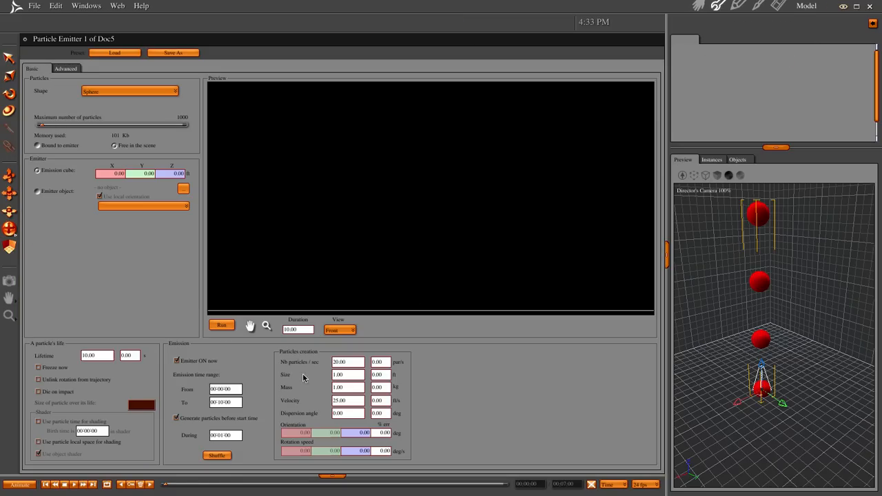
{"action": "double_click", "coordinate": [356, 402]}
{"action": "type", "text": "50"}
{"action": "key", "text": "Return"}
{"action": "left_click", "coordinate": [217, 456]}
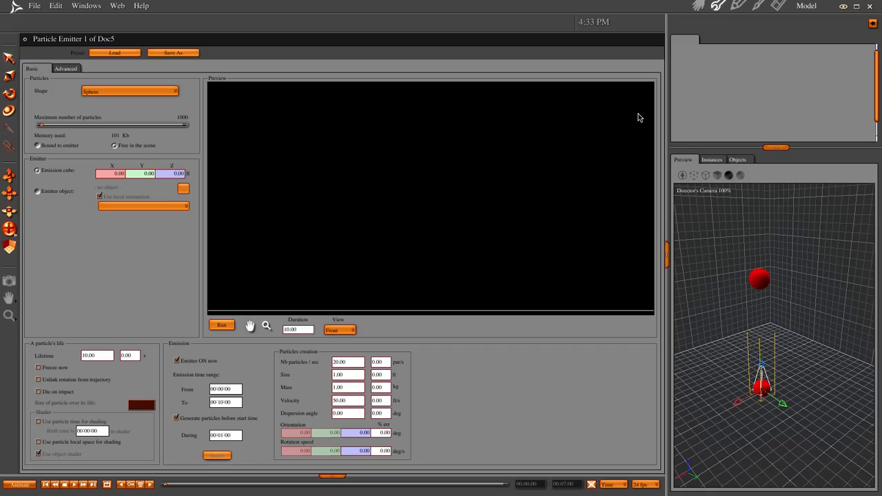
{"action": "left_click", "coordinate": [699, 5]}
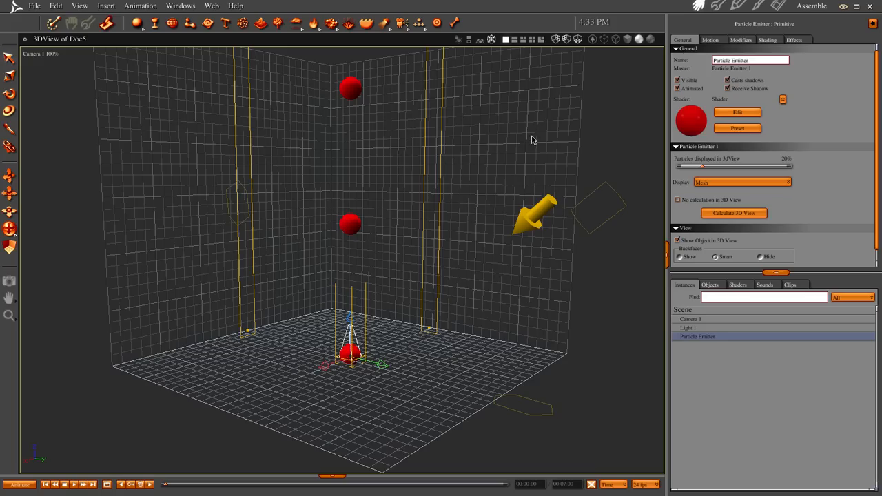
Render the current frame of the emitter column at the new velocity and return to the assembled scene
{"action": "left_click_drag", "start_coordinate": [512, 142], "coordinate": [440, 416]}
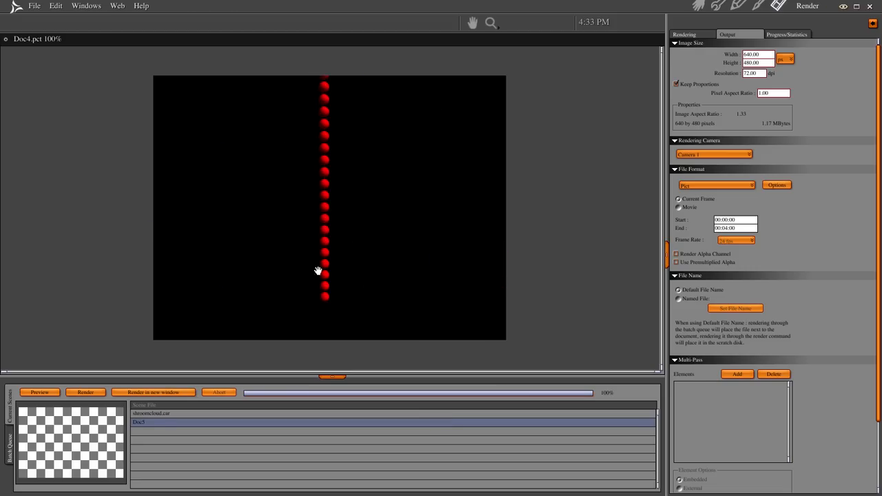
{"action": "left_click", "coordinate": [698, 6]}
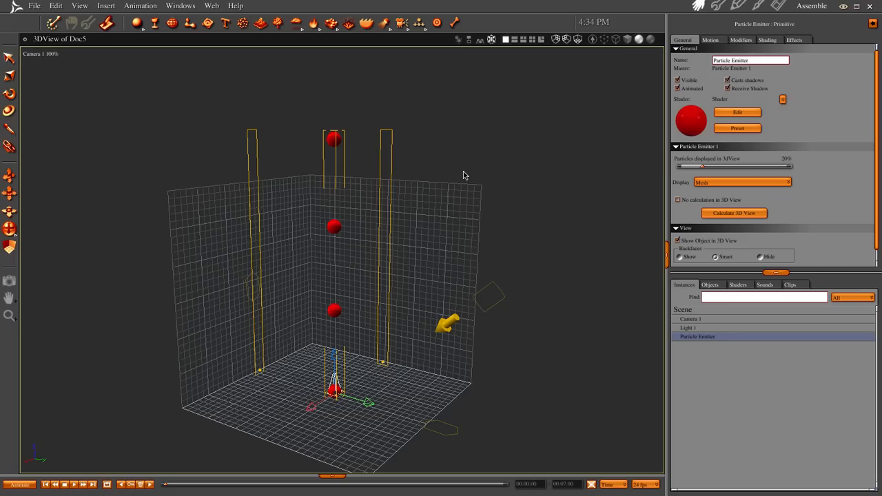
{"action": "middle_click_drag", "start_coordinate": [464, 172], "coordinate": [469, 196]}
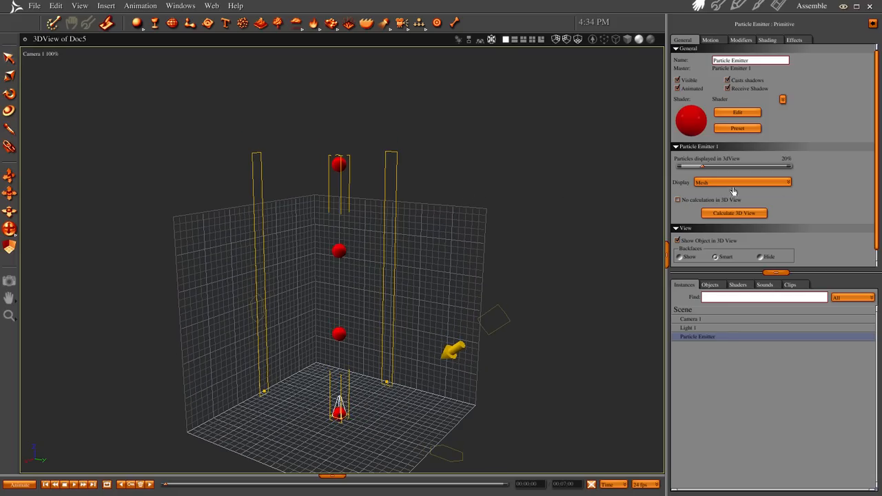
Raise the share of the emitter's particles displayed in the 3D view to 100%
{"action": "left_click_drag", "start_coordinate": [702, 167], "coordinate": [725, 170]}
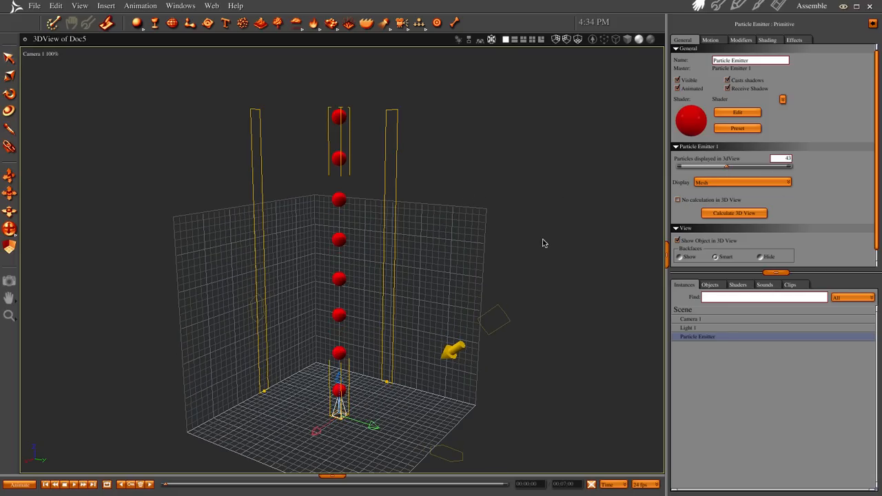
{"action": "middle_click_drag", "start_coordinate": [519, 230], "coordinate": [519, 221]}
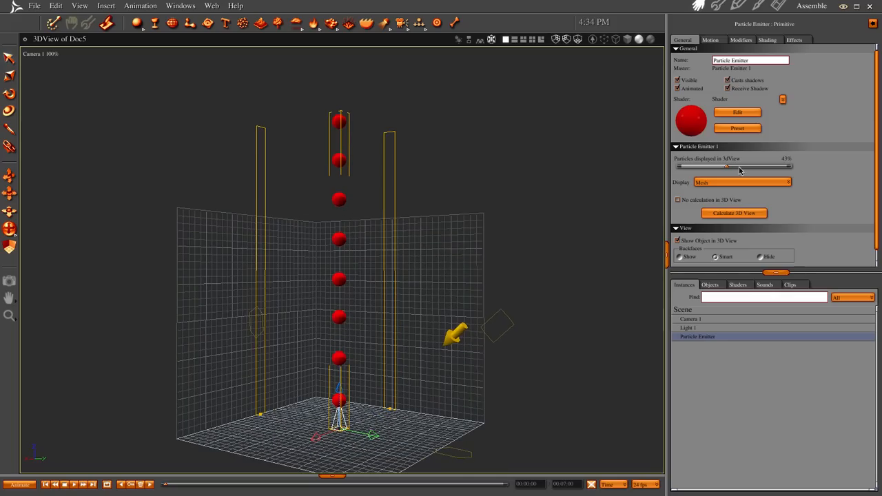
{"action": "left_click_drag", "start_coordinate": [728, 167], "coordinate": [842, 169]}
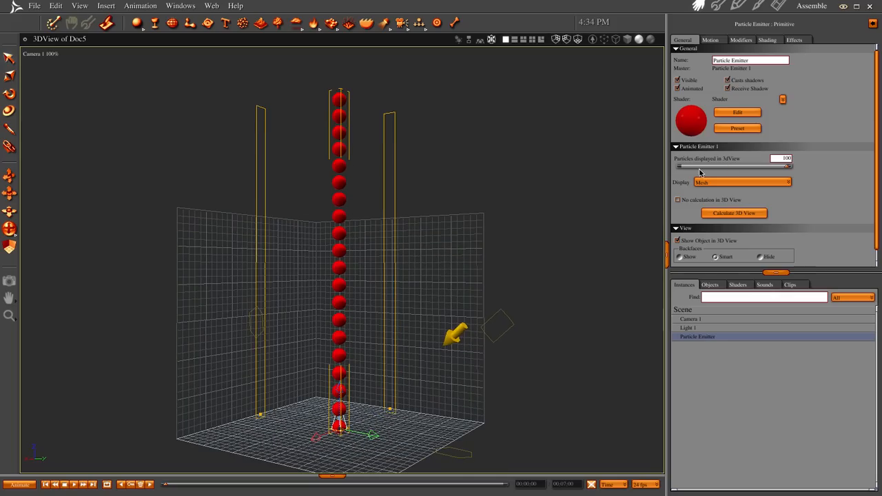
{"action": "middle_click_drag", "start_coordinate": [459, 244], "coordinate": [479, 259]}
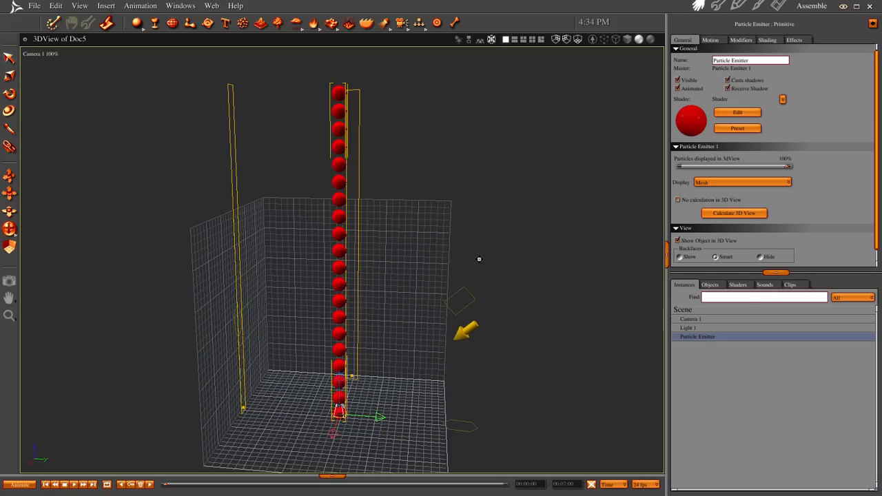
Set the emitter's number of particles per second to 10, shuffle the particles and return to the assembled scene
{"action": "double_click", "coordinate": [706, 338]}
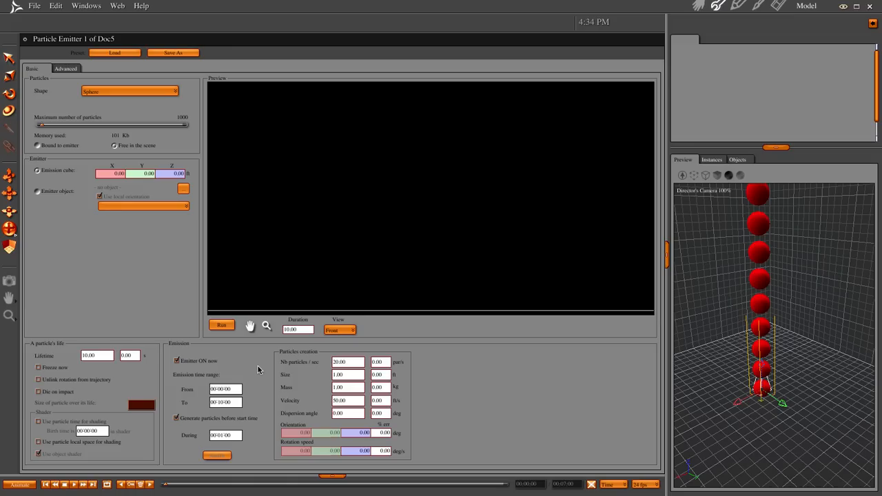
{"action": "left_click", "coordinate": [360, 363]}
{"action": "type", "text": "10"}
{"action": "key", "text": "Return"}
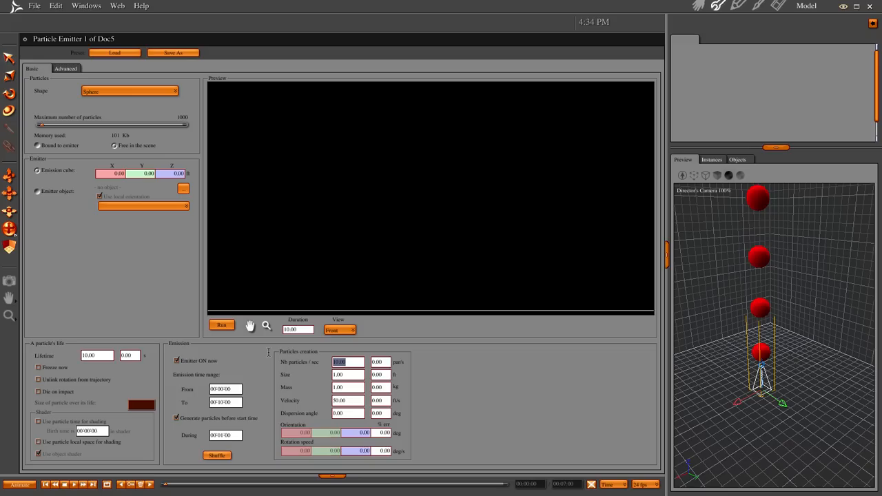
{"action": "left_click", "coordinate": [230, 457]}
{"action": "left_click", "coordinate": [699, 6]}
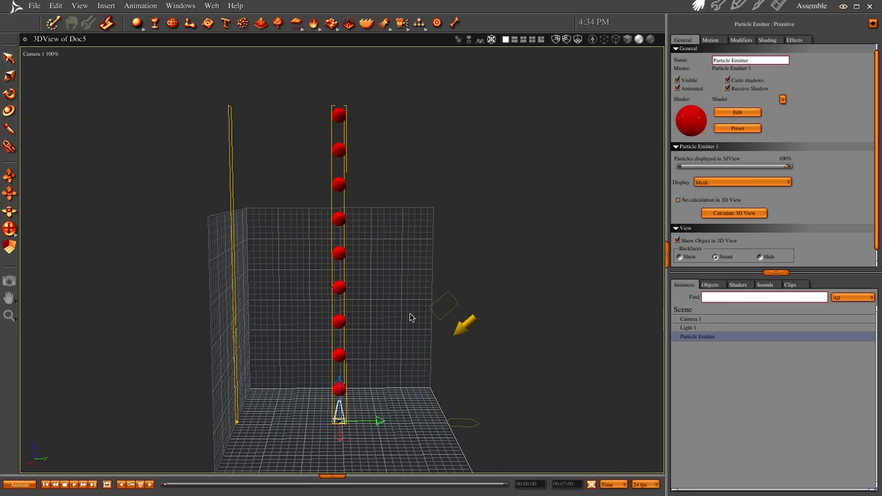
Move the particle emitter a short distance along its red axis
{"action": "middle_click_drag", "start_coordinate": [534, 318], "coordinate": [483, 328]}
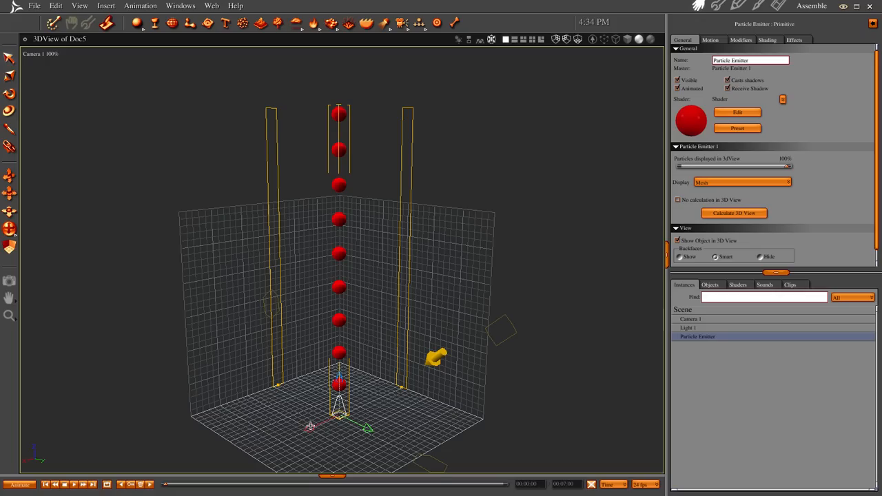
{"action": "mouse_move", "coordinate": [314, 427]}
{"action": "left_mouse_down"}
{"action": "mouse_move", "coordinate": [282, 425]}
{"action": "mouse_move", "coordinate": [300, 422]}
{"action": "left_mouse_up"}
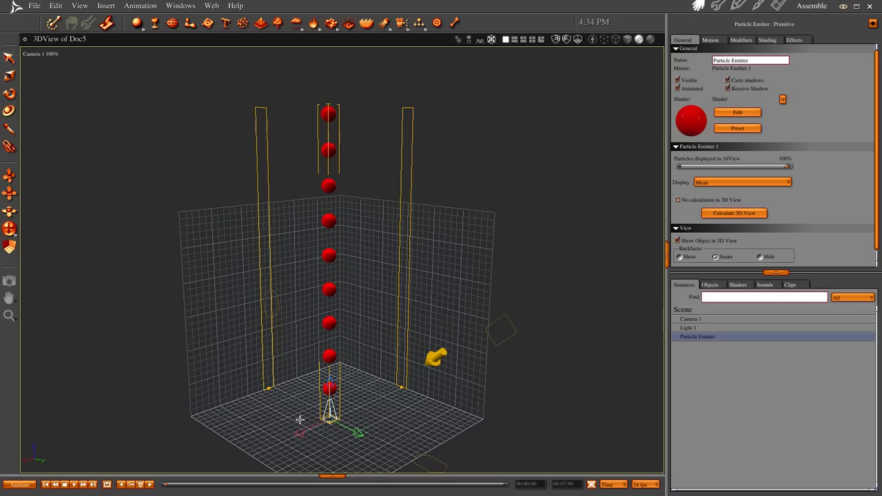
Save the particle emitter to the object browser's Basic Particles category as TutorialHelper
{"action": "left_click", "coordinate": [330, 477]}
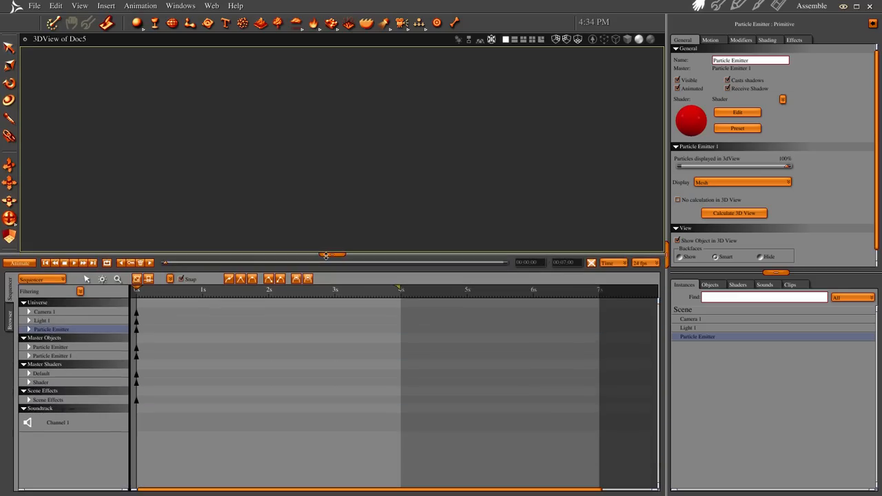
{"action": "left_click", "coordinate": [6, 330]}
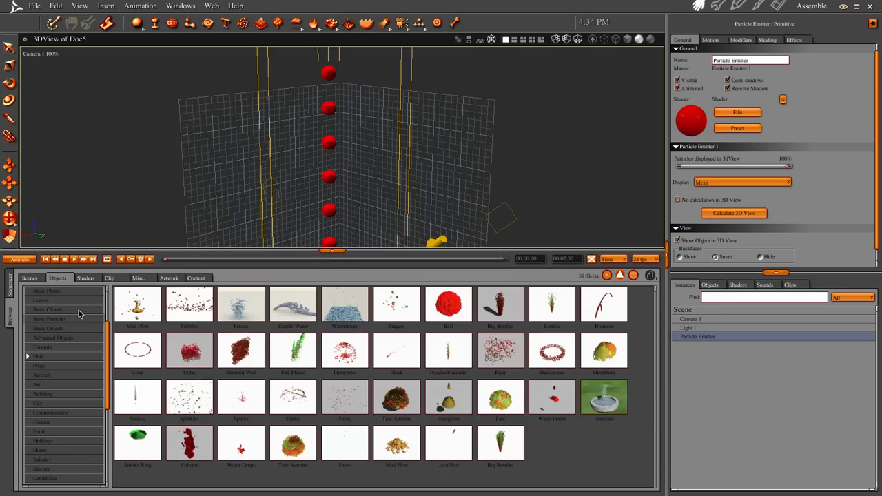
{"action": "mouse_move", "coordinate": [109, 337]}
{"action": "left_mouse_down"}
{"action": "mouse_move", "coordinate": [108, 298]}
{"action": "mouse_move", "coordinate": [109, 321]}
{"action": "left_mouse_up"}
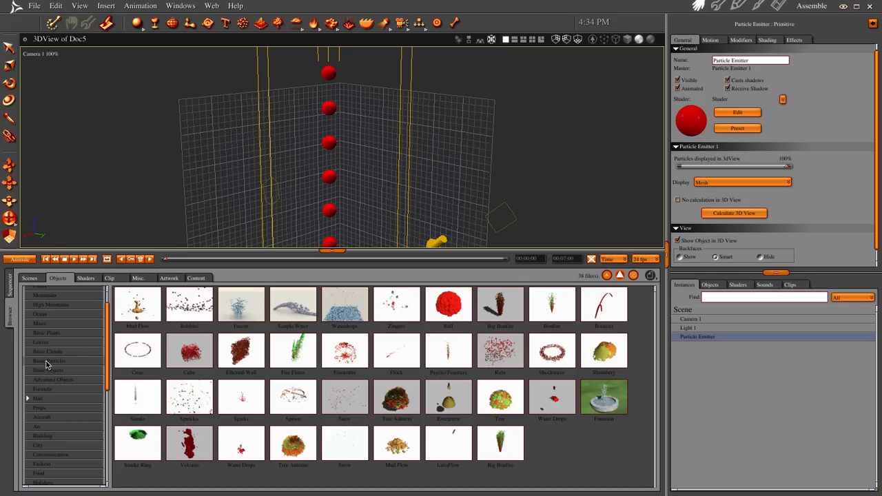
{"action": "left_click_drag", "start_coordinate": [691, 338], "coordinate": [563, 456]}
{"action": "left_click_drag", "start_coordinate": [457, 243], "coordinate": [301, 234]}
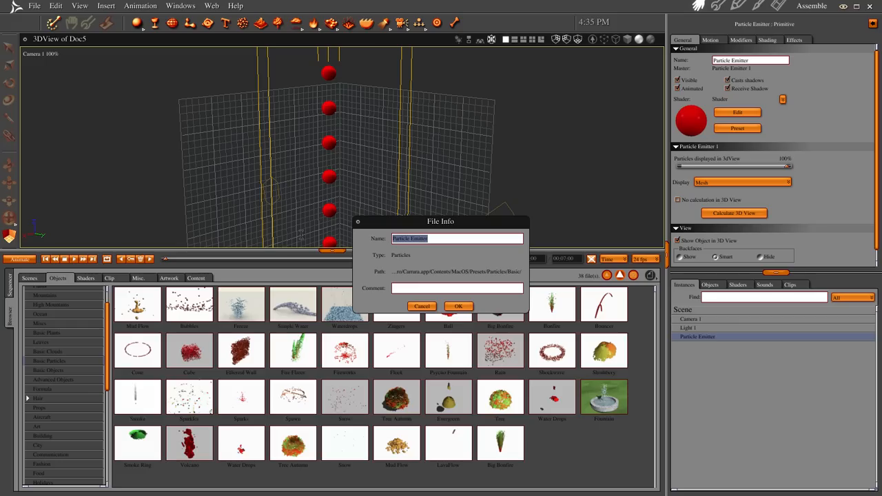
{"action": "type", "text": "TutorialHelper"}
{"action": "left_click", "coordinate": [457, 307]}
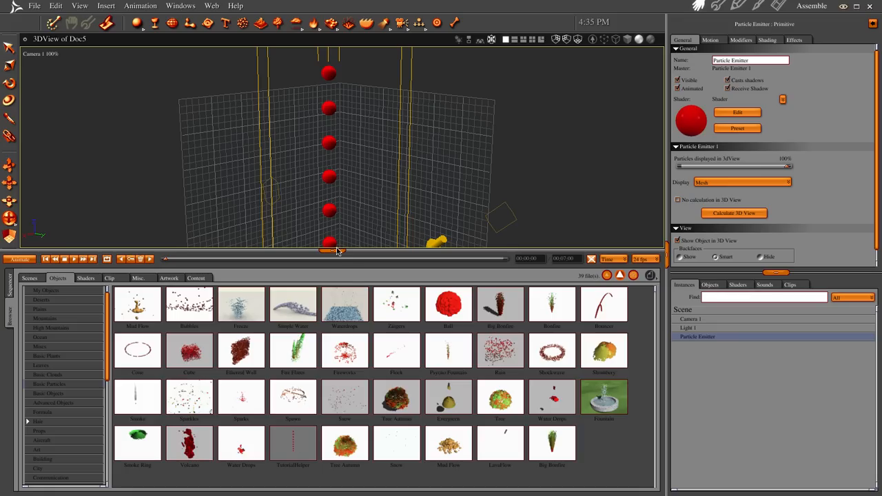
Collapse the browser, delete the existing particle emitter and insert a new one on the scene floor
{"action": "left_click_drag", "start_coordinate": [332, 249], "coordinate": [332, 476]}
{"action": "key", "text": "Delete"}
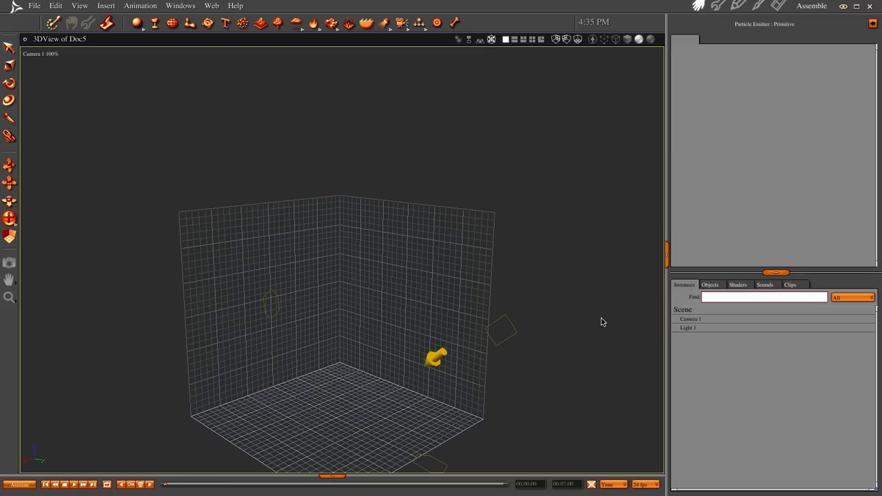
{"action": "left_click_drag", "start_coordinate": [242, 24], "coordinate": [354, 420]}
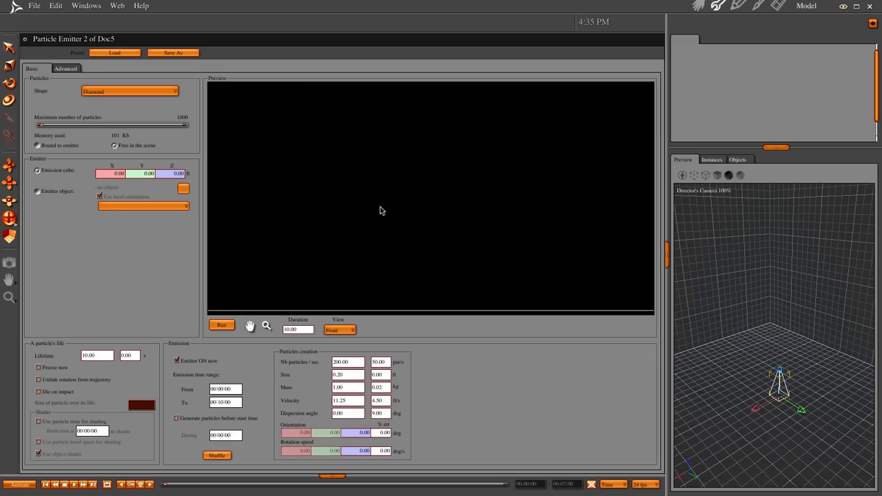
Load the TutorialHelper preset into the new emitter, including its shader, and return to the assembled scene
{"action": "left_click", "coordinate": [128, 54]}
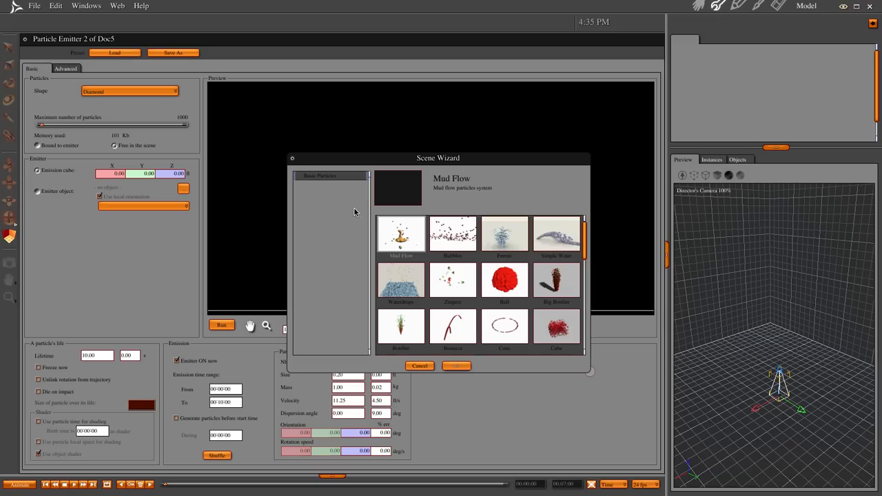
{"action": "left_click_drag", "start_coordinate": [583, 253], "coordinate": [585, 338]}
{"action": "left_click", "coordinate": [445, 284]}
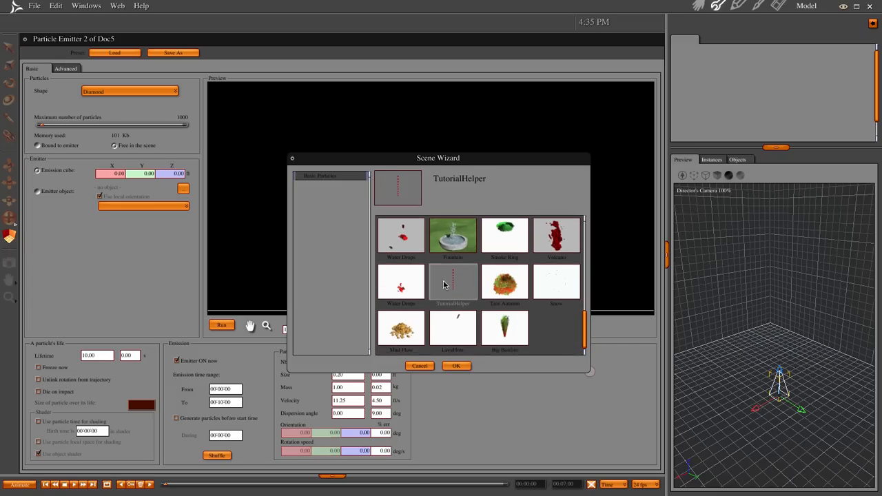
{"action": "left_click", "coordinate": [455, 366]}
{"action": "left_click", "coordinate": [453, 283]}
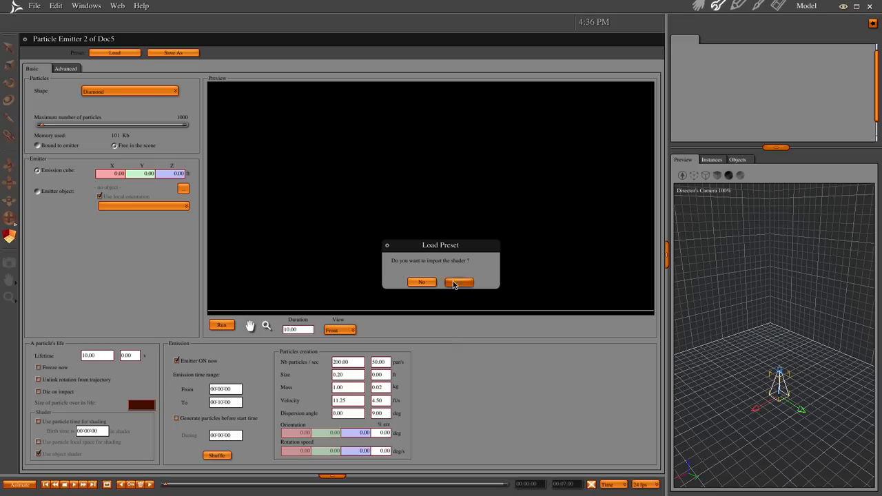
{"action": "left_click", "coordinate": [698, 6]}
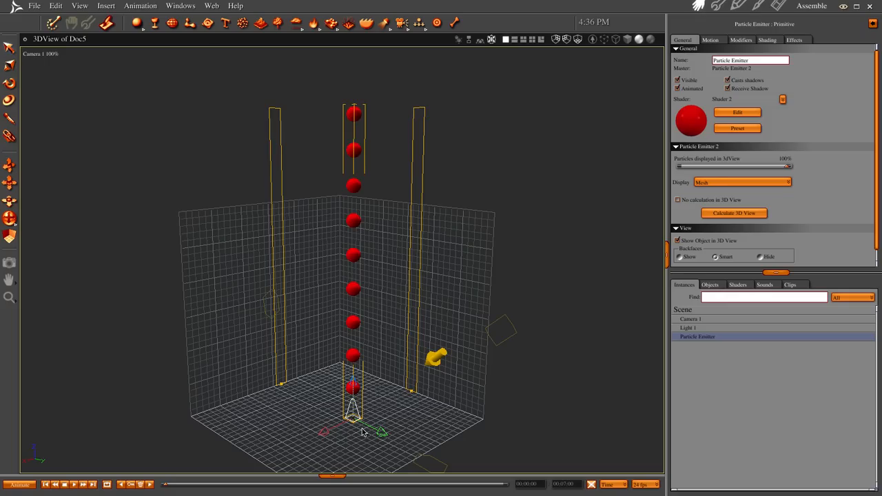
Move the new emitter a short distance along its green axis and render the current frame
{"action": "left_click_drag", "start_coordinate": [379, 433], "coordinate": [362, 427]}
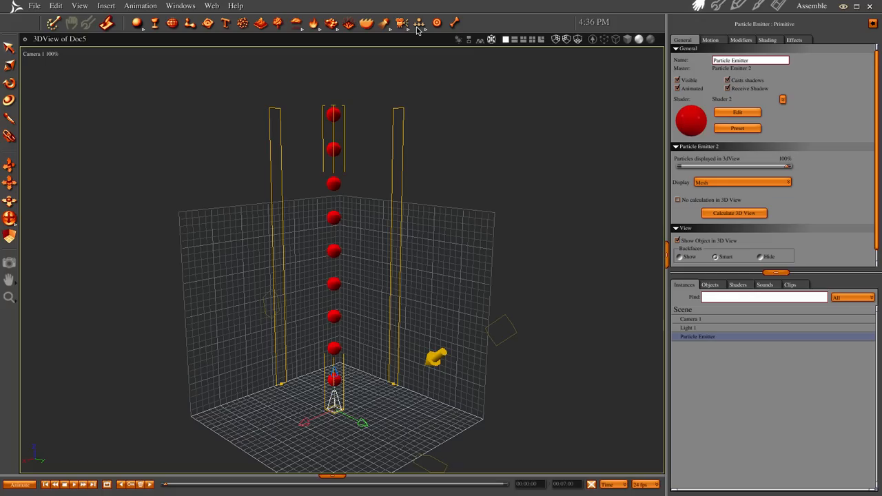
{"action": "key", "text": "ctrl+r"}
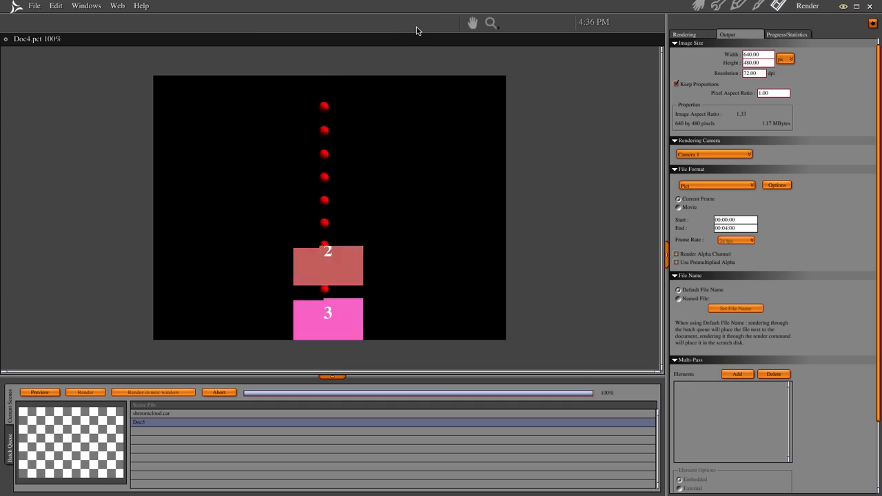